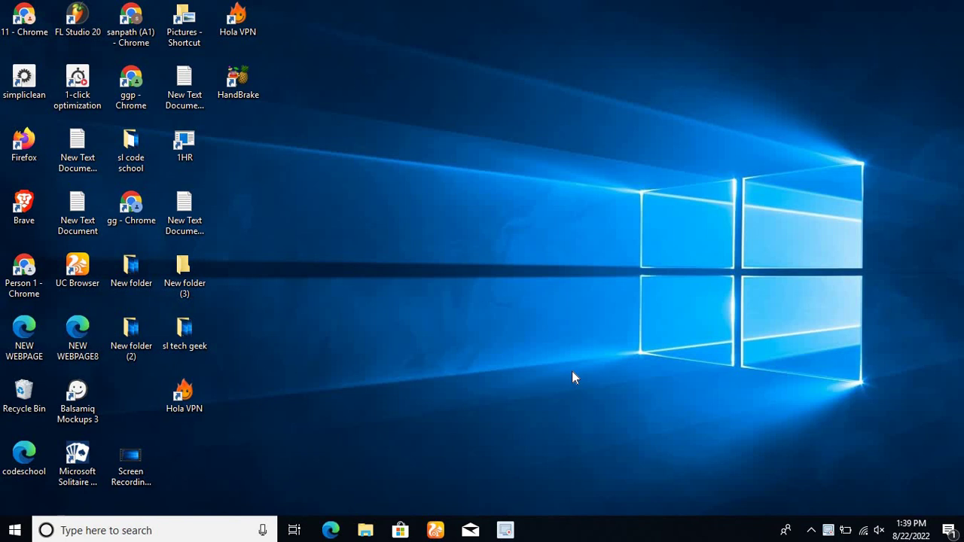
right_click(503, 99)
left_click(534, 143)
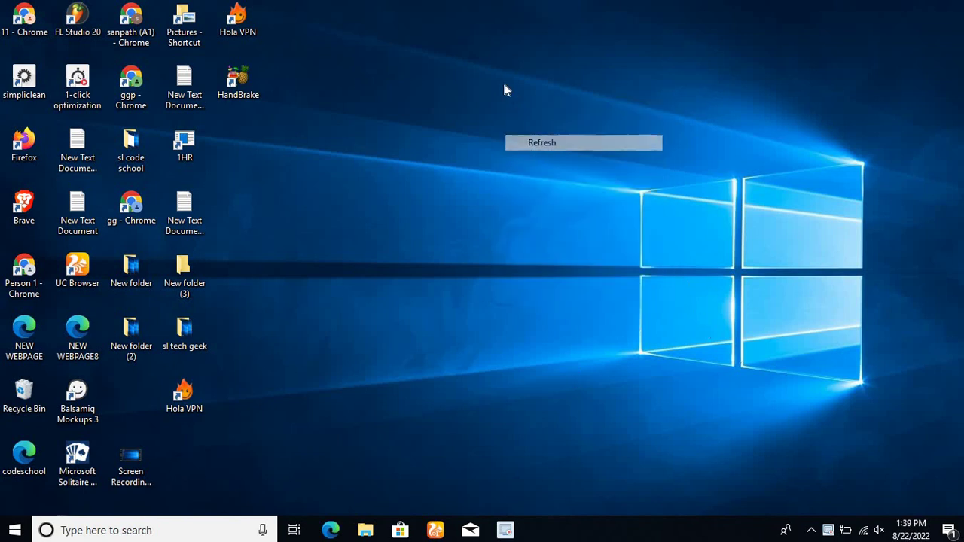
right_click(503, 85)
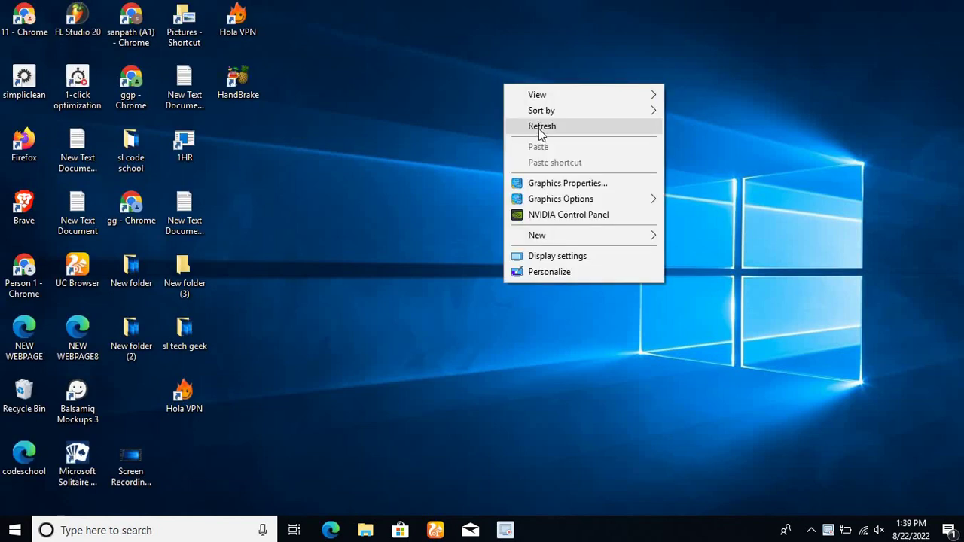
left_click(538, 129)
right_click(459, 88)
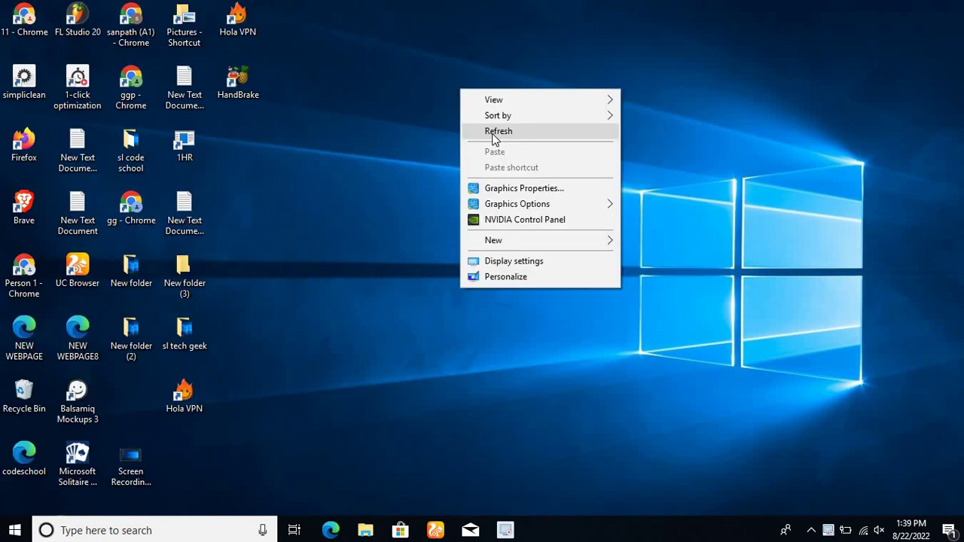
left_click(489, 129)
right_click(432, 74)
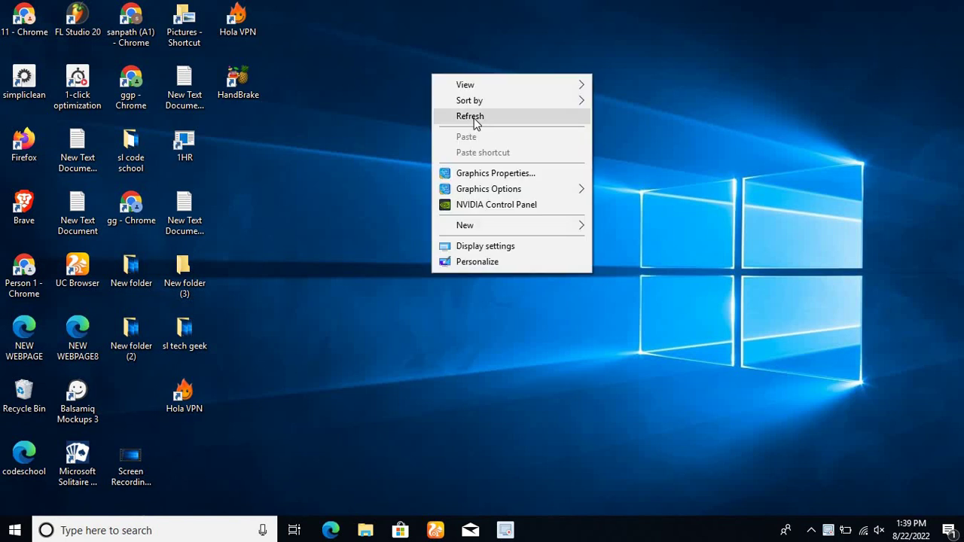
left_click(474, 121)
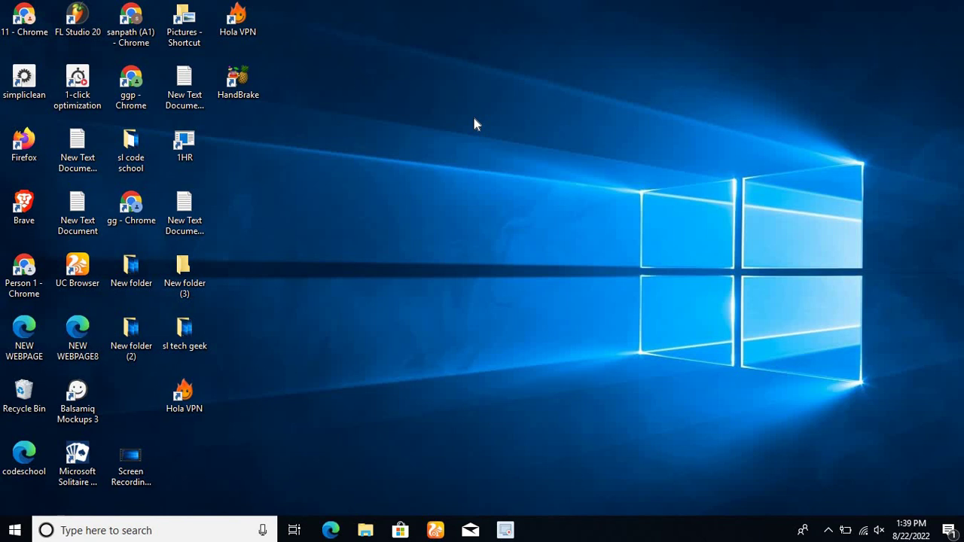
Search Windows for cmd and run Command Prompt as administrator.
left_click(186, 530)
type("c")
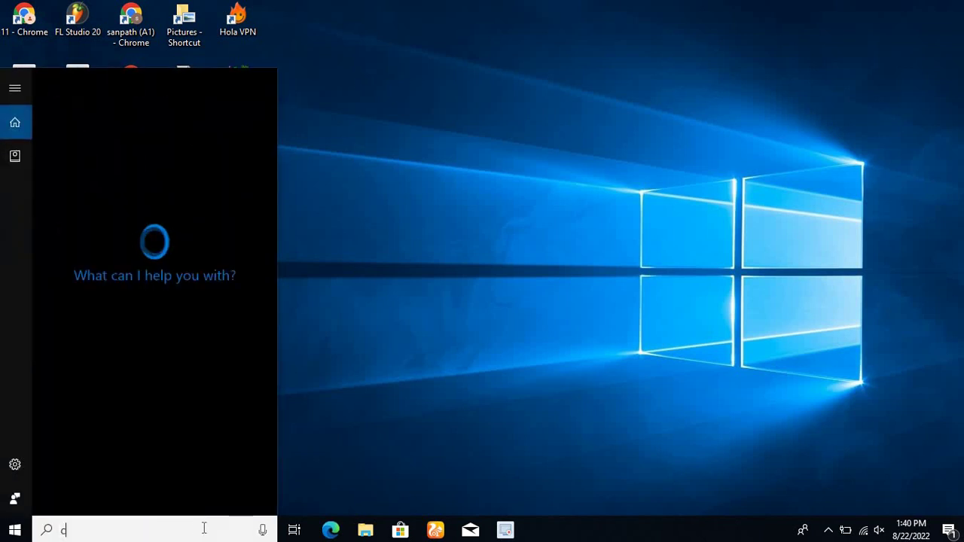
type("md")
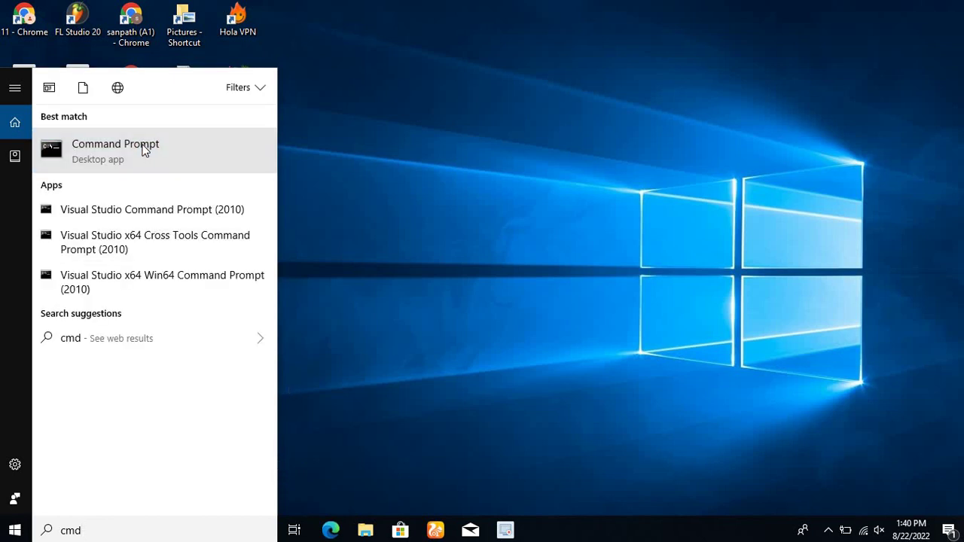
right_click(145, 149)
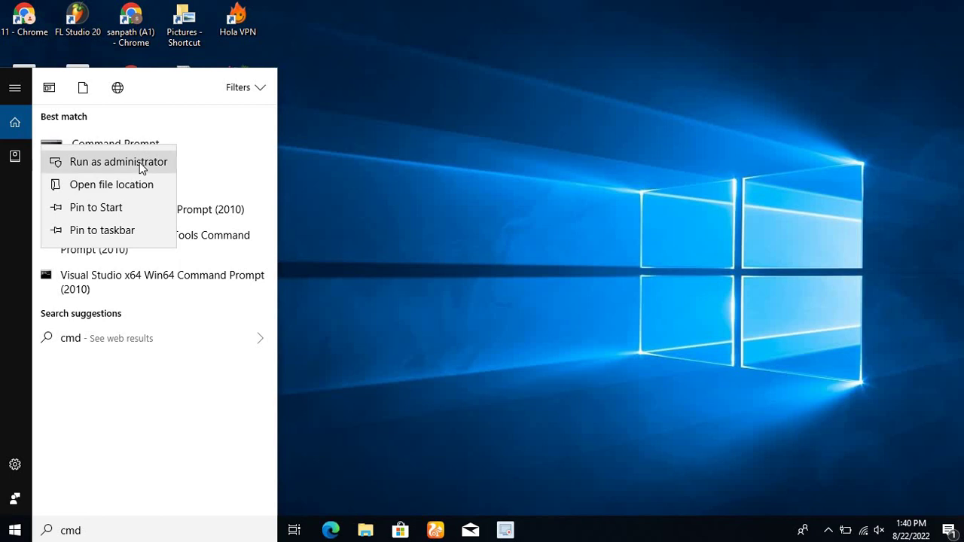
left_click(140, 164)
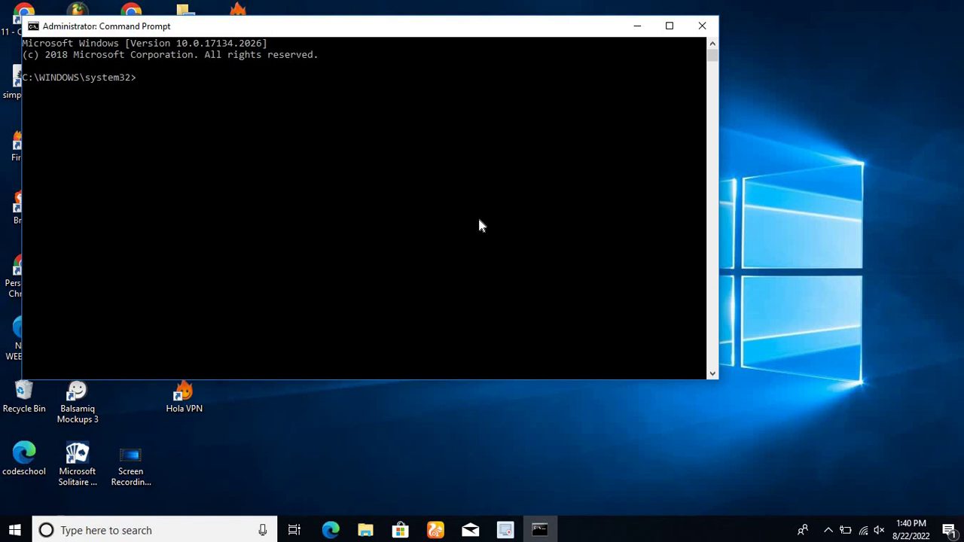
Schedule a timed shutdown by running the command shutdown -s -t 3600.
left_click_drag(318, 32, 505, 75)
left_click(389, 133)
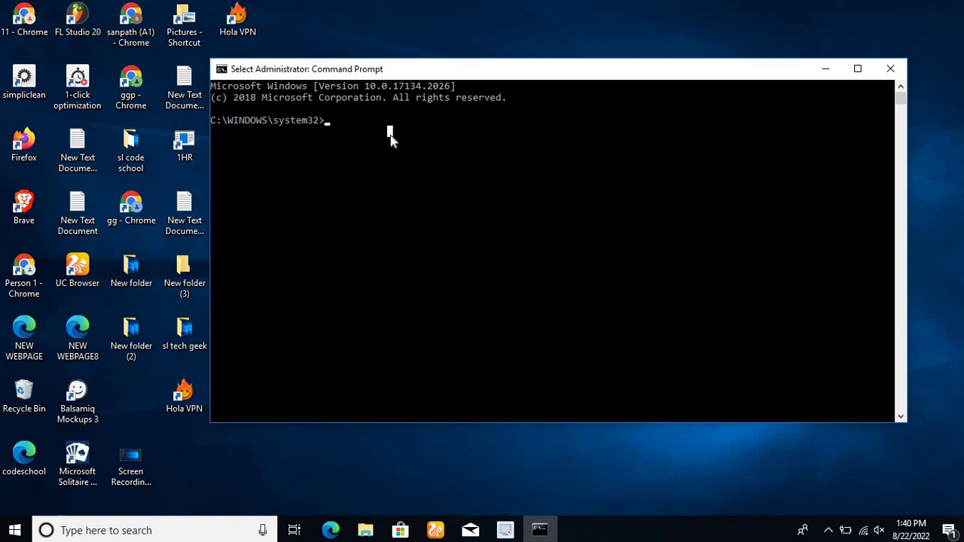
type("shu")
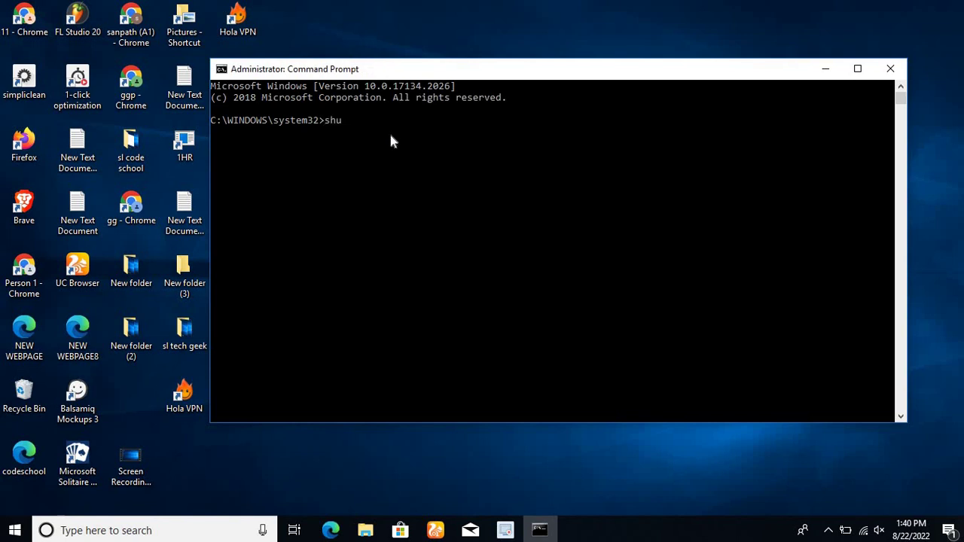
type("tdown -s -t 3")
type("600")
key("Return")
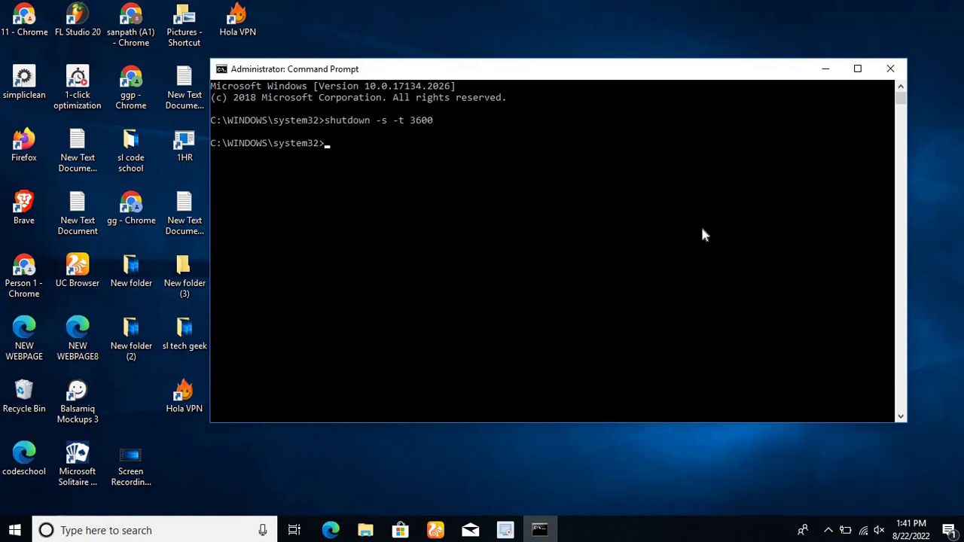
Maximize the Command Prompt window and minimize it to return to the desktop.
left_click_drag(494, 68, 566, 66)
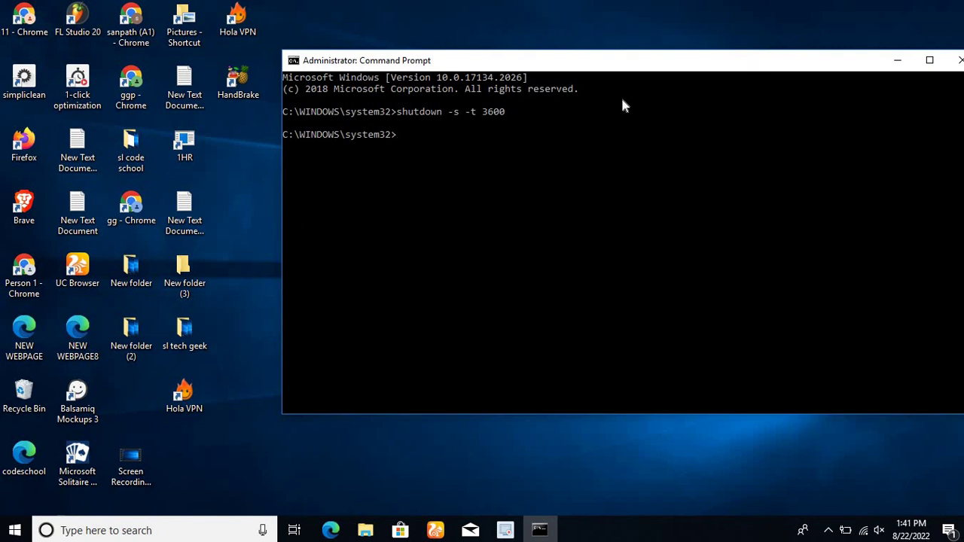
left_click_drag(632, 60, 884, 7)
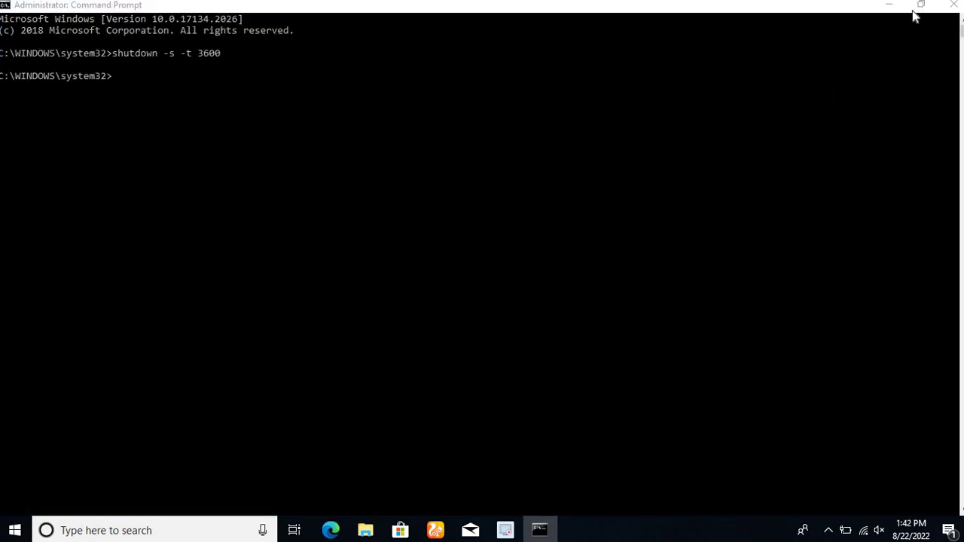
left_click(890, 9)
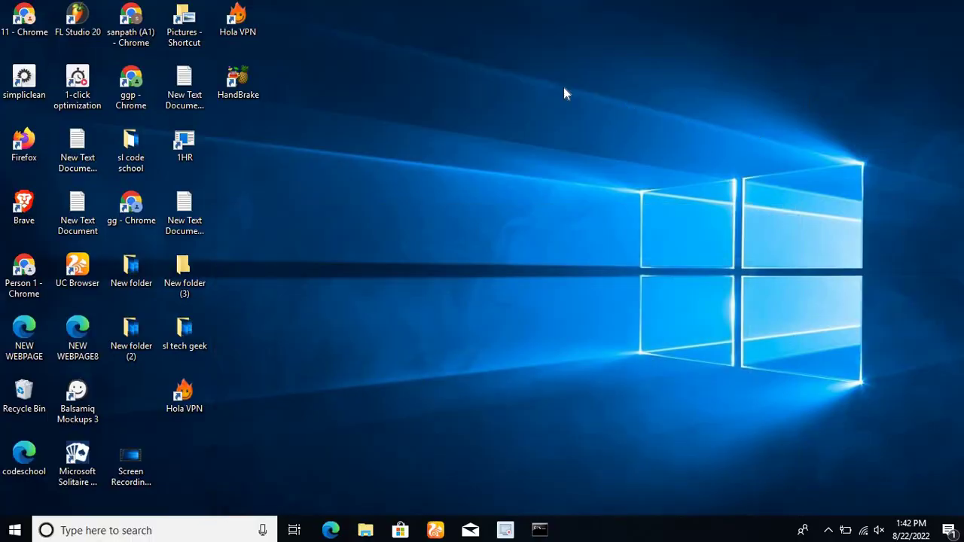
Start a new desktop shortcut with shutdown -s -r 3600 as the item location and continue to its naming page.
right_click(563, 88)
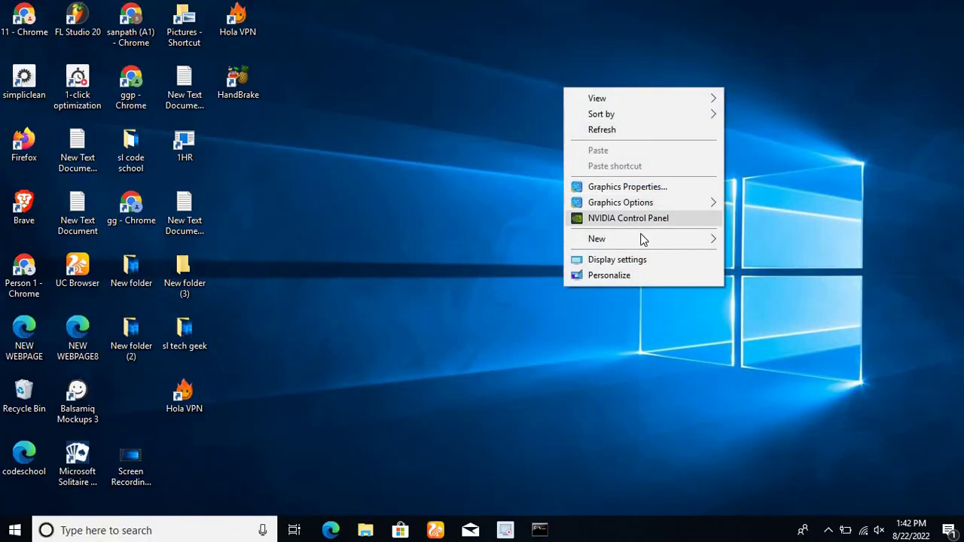
mouse_move(699, 241)
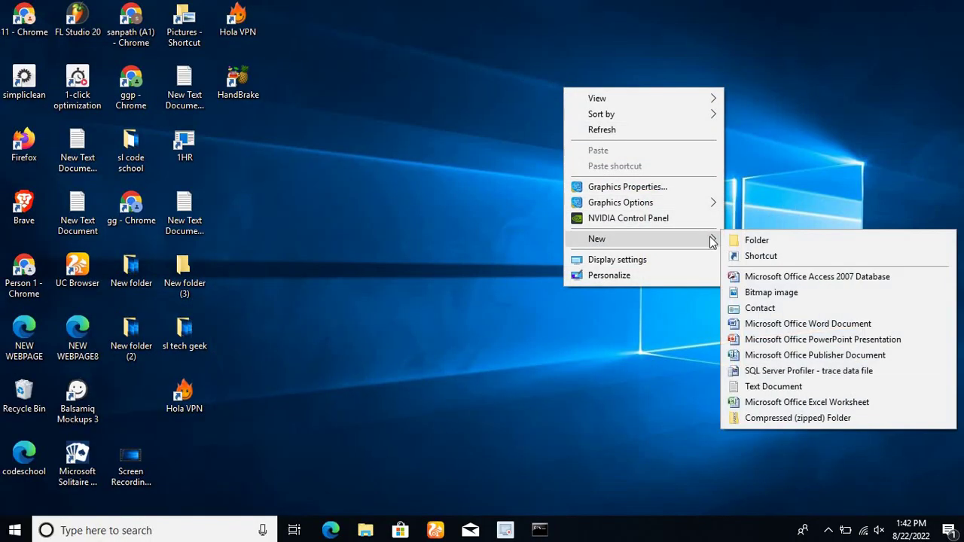
left_click(756, 259)
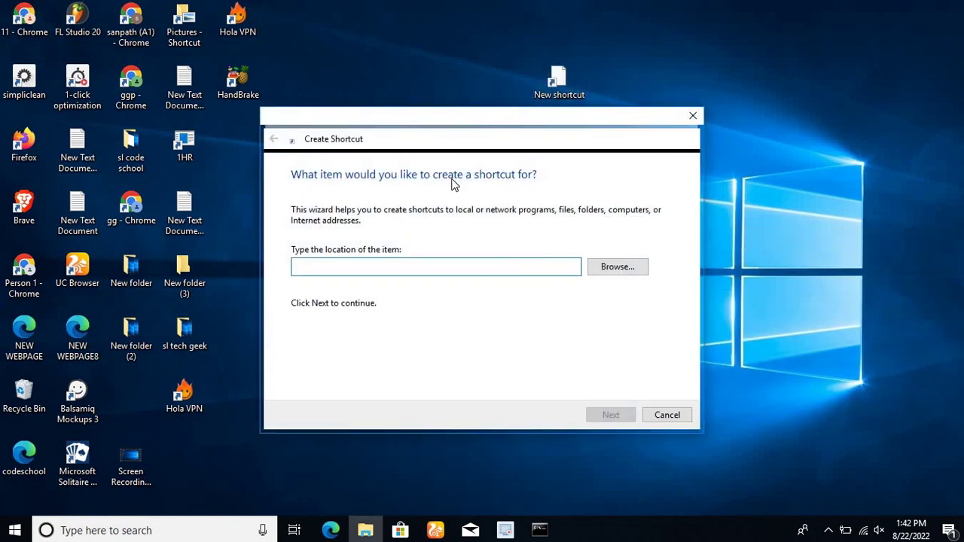
left_click_drag(484, 116, 574, 74)
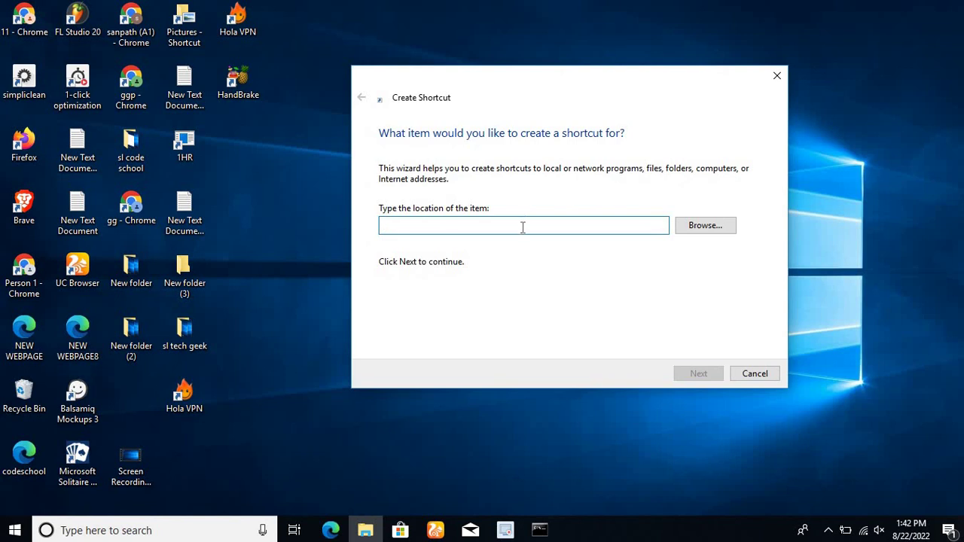
type("shu")
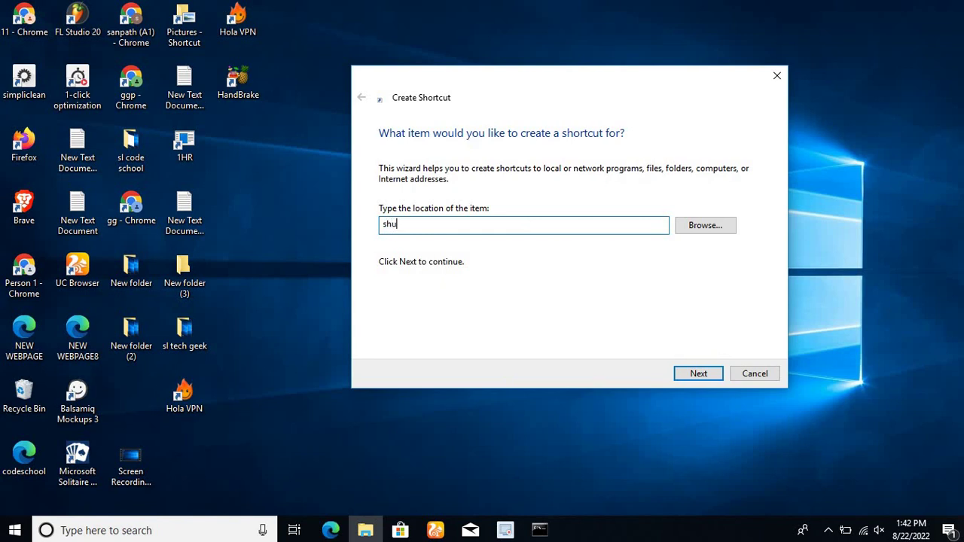
type("tdown -s -")
type("00")
left_click(696, 375)
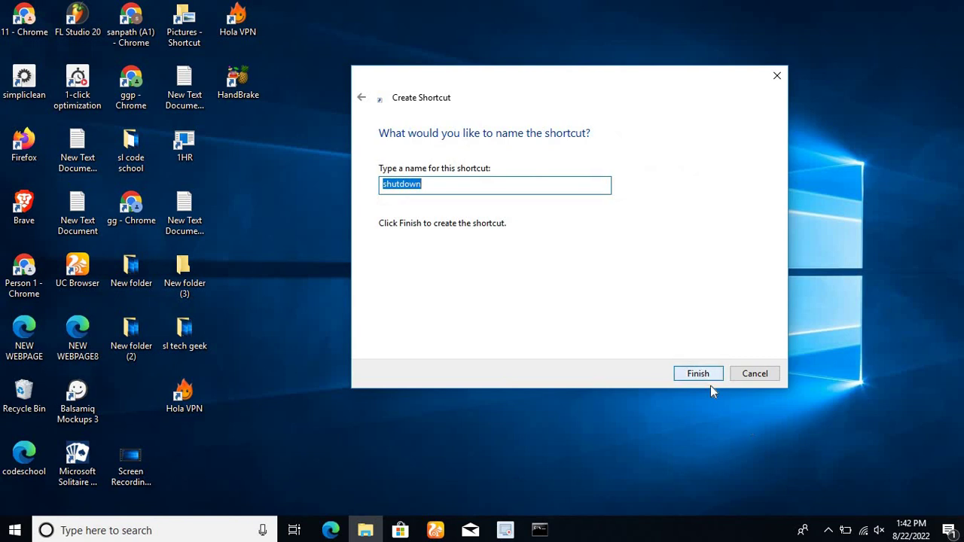
Finish creating the shortcut under the name shutdown, test-run it, and close its console window.
left_click(460, 185)
left_click_drag(423, 184, 360, 183)
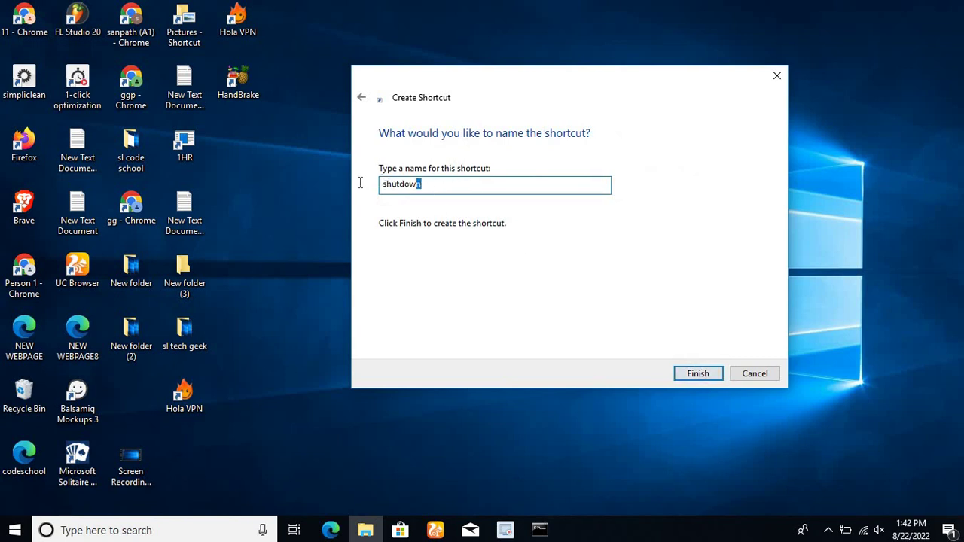
key("End")
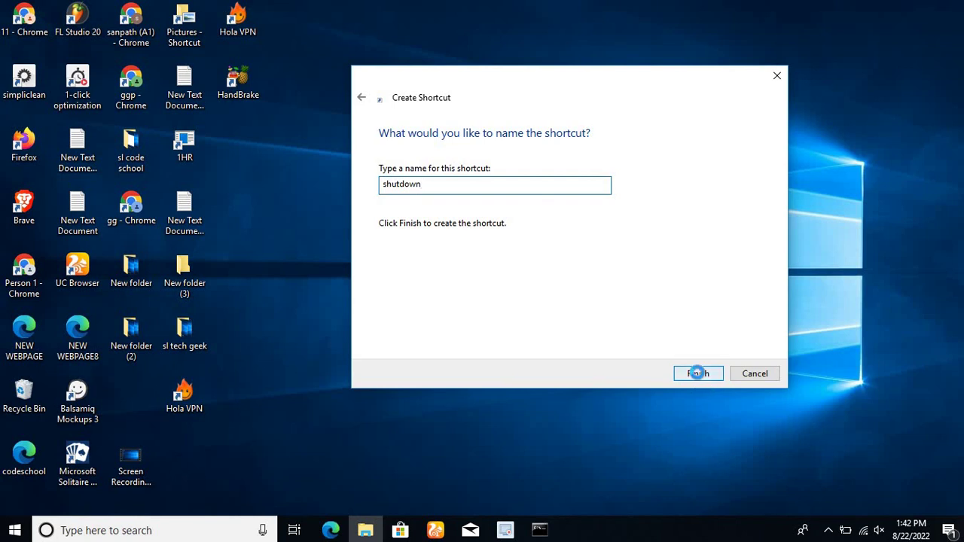
left_click(698, 374)
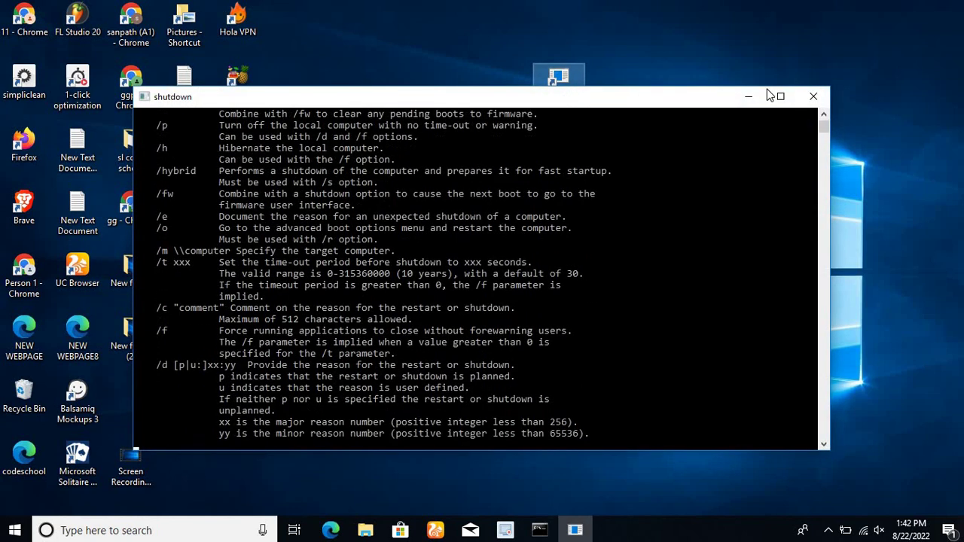
left_click(813, 97)
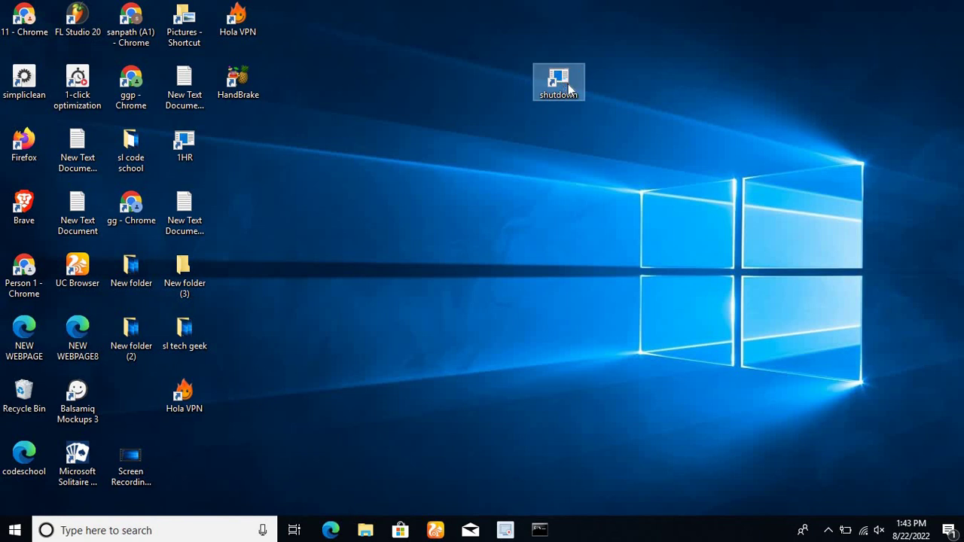
Examine the shutdown shortcut's properties, including its target, options, colors, layout and previous versions, and close them without changes.
right_click(568, 83)
left_click(635, 433)
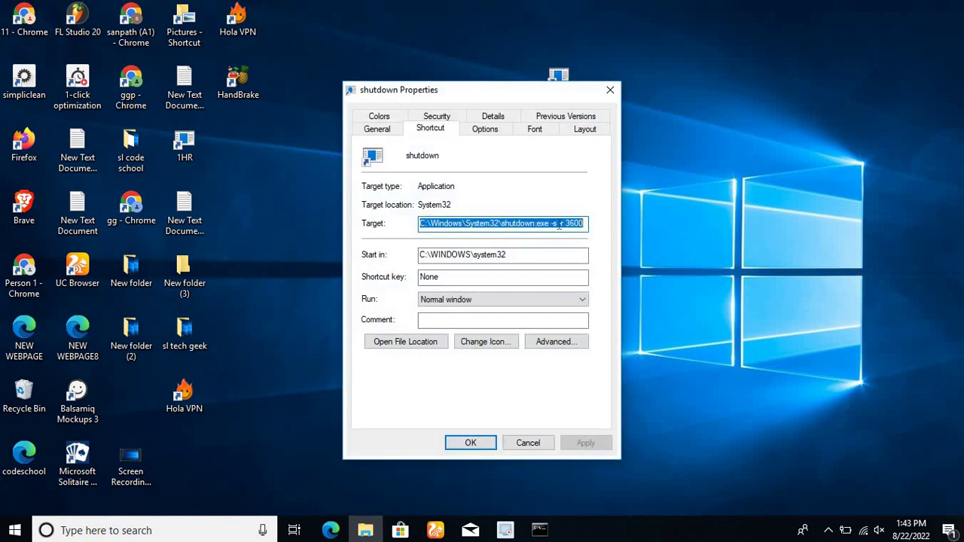
left_click(487, 133)
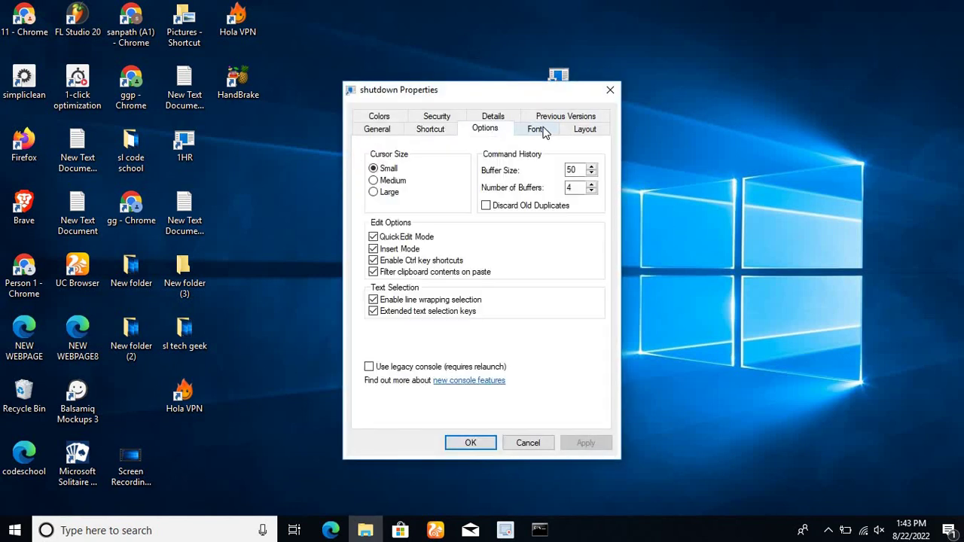
left_click(539, 131)
left_click(437, 118)
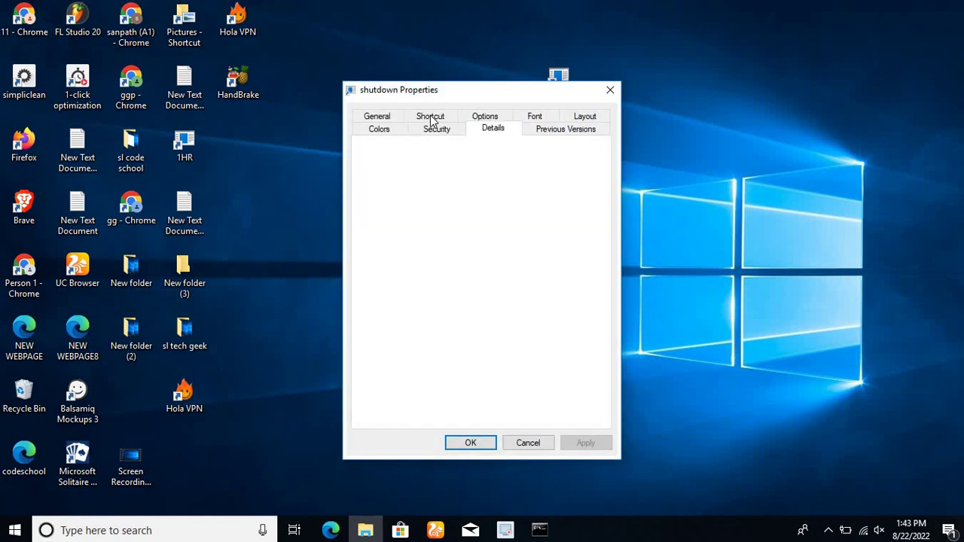
left_click(430, 117)
left_click(392, 118)
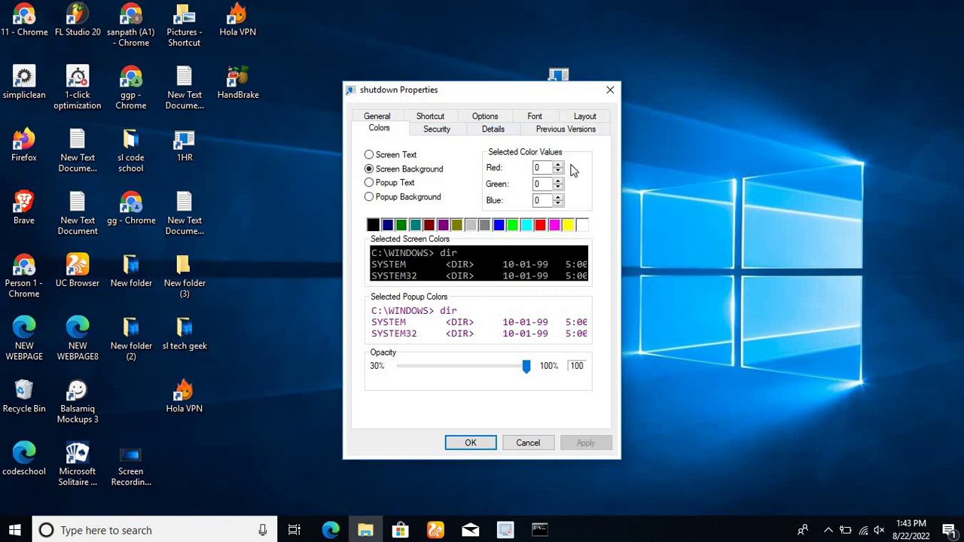
left_click(559, 136)
left_click(586, 117)
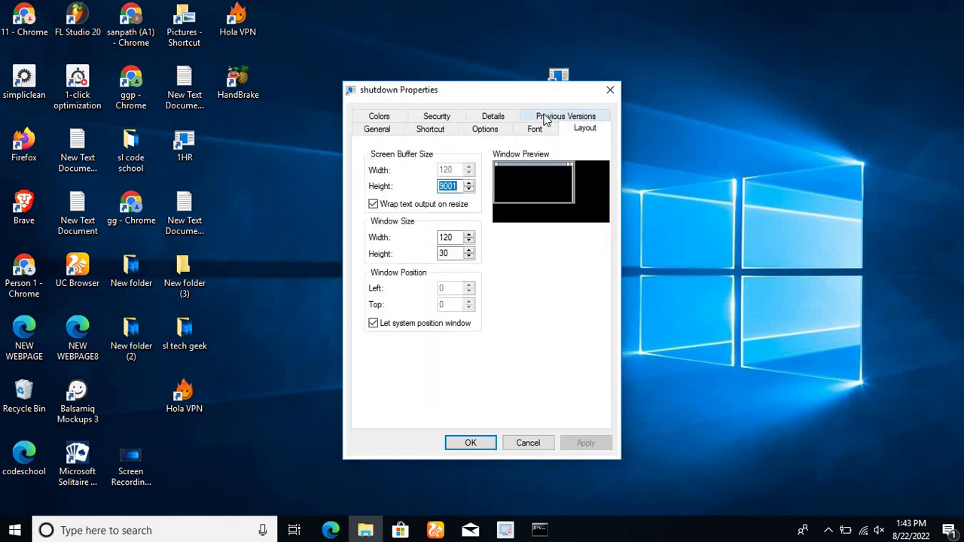
left_click(566, 119)
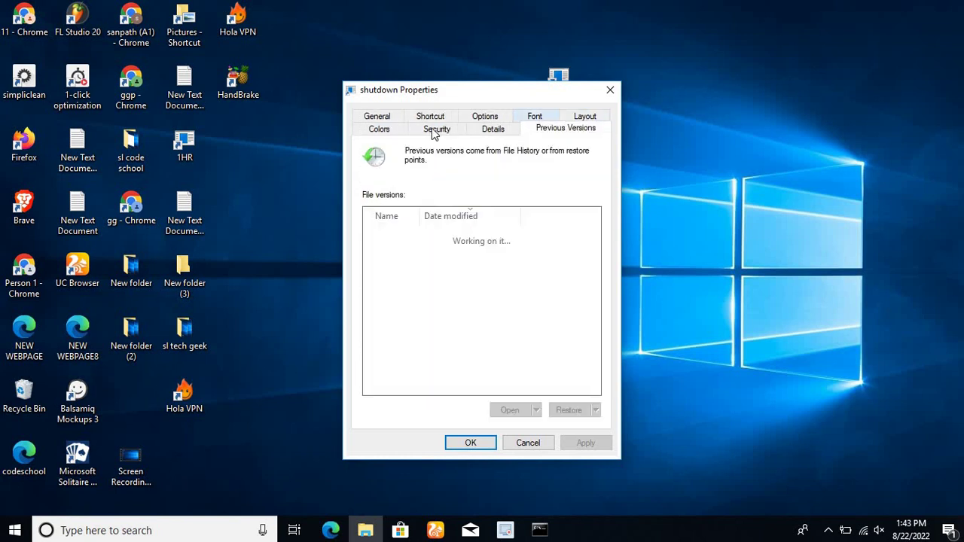
left_click(609, 91)
right_click(388, 149)
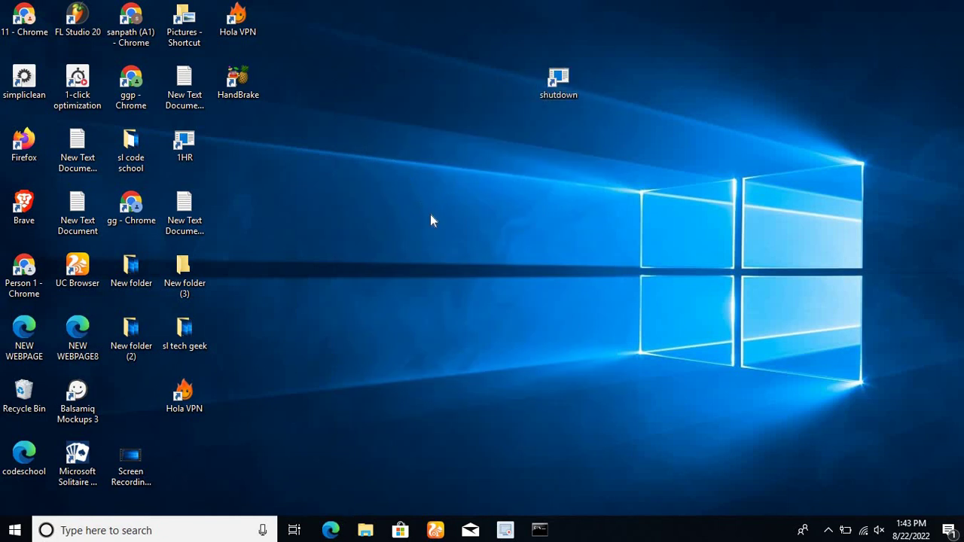
left_click(445, 193)
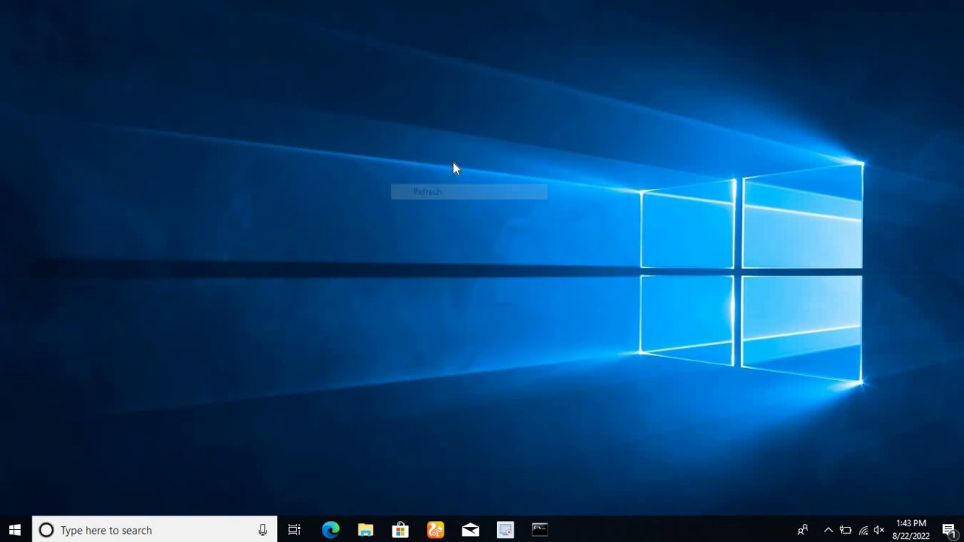
right_click(393, 86)
left_click(423, 130)
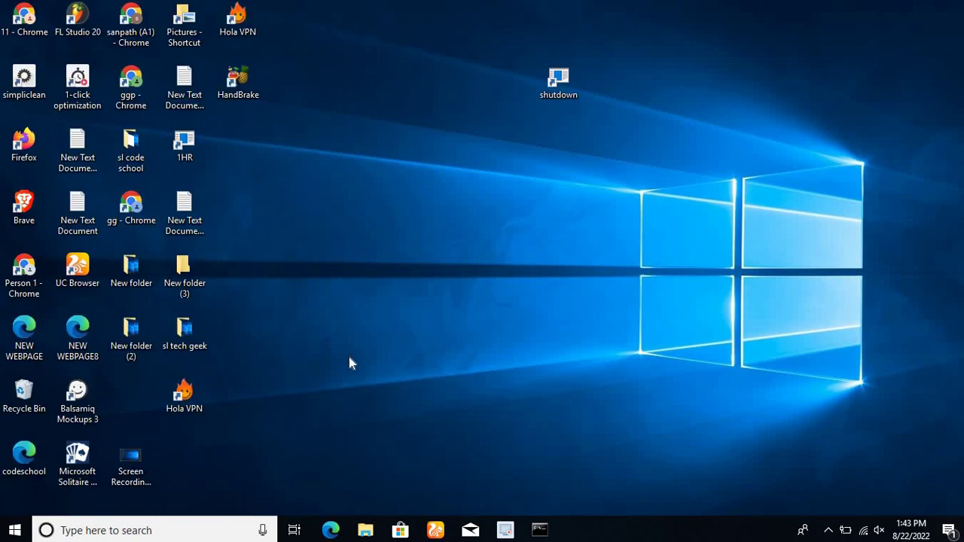
Open the desktop text file New Text Document (3) in Notepad to read its shutdown commands.
double_click(188, 216)
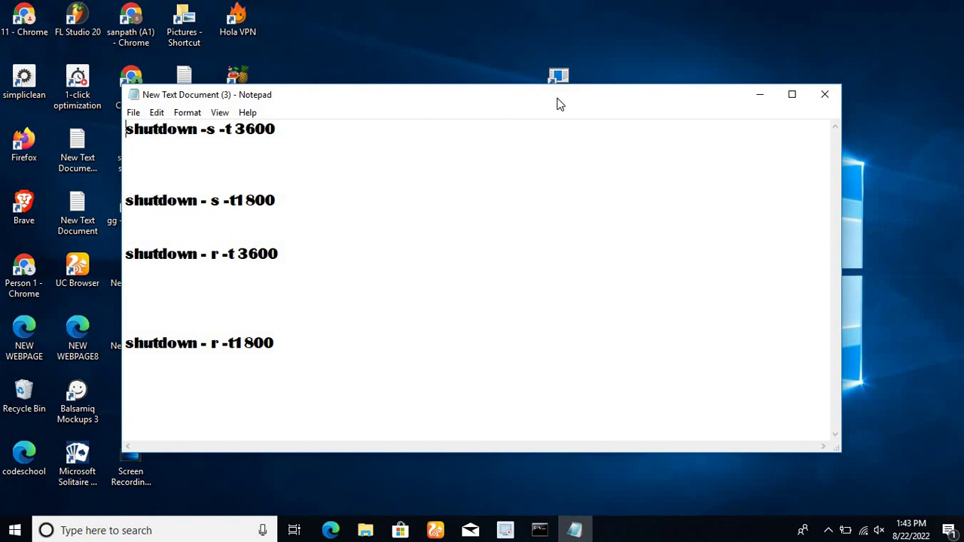
Insert a space before 1800 in the second command line so it reads shutdown - s -t 1800.
left_click_drag(446, 101, 536, 118)
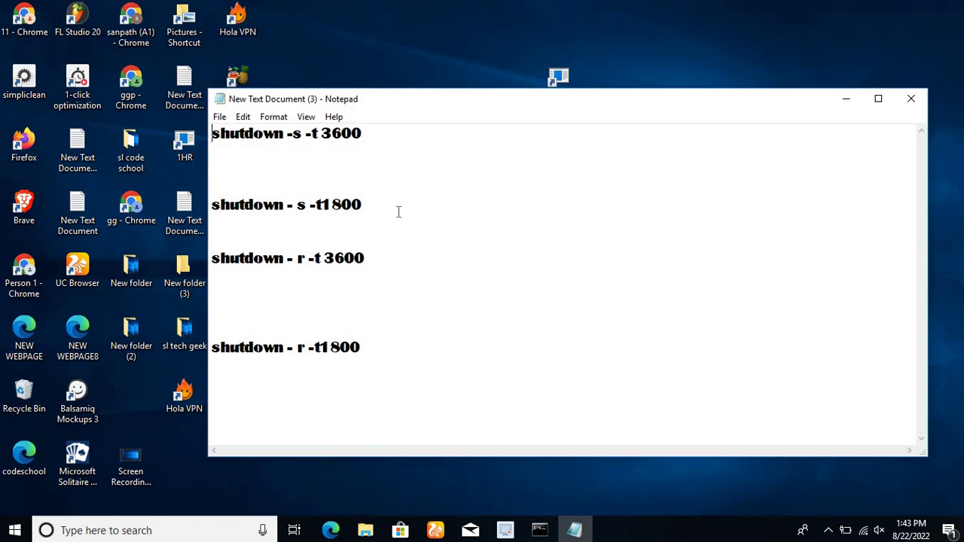
left_click_drag(387, 218, 212, 210)
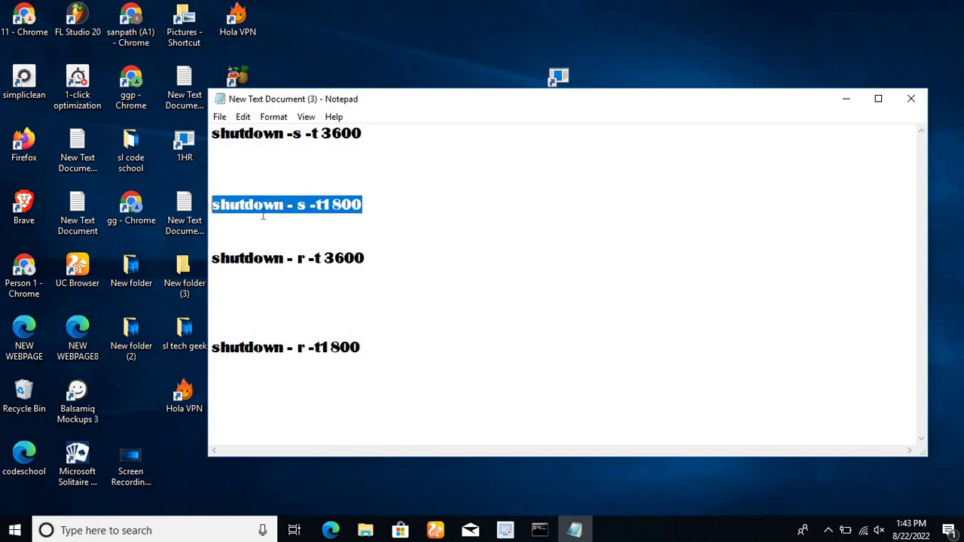
left_click(365, 205)
left_click(324, 204)
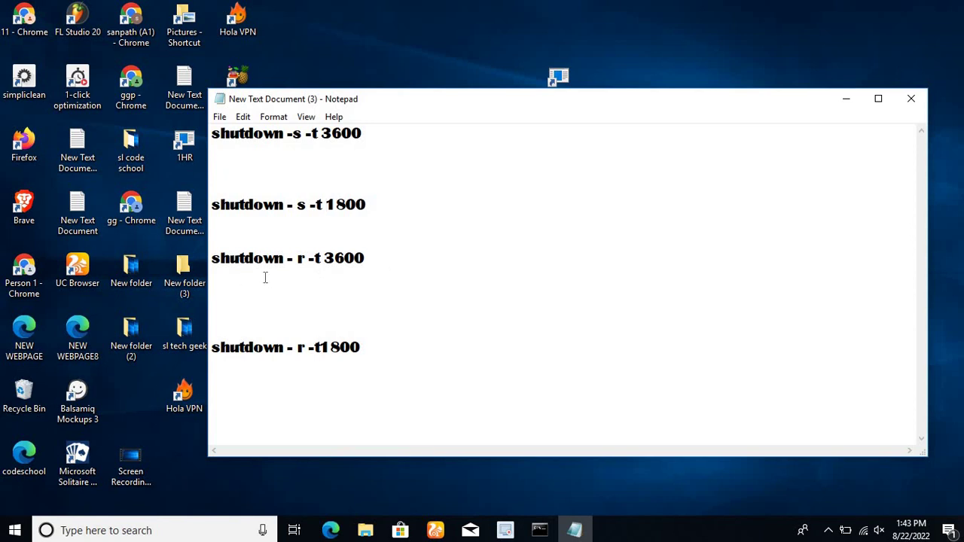
Remove the space before r in both restart commands, making them shutdown -r -t 3600 and shutdown -r -t1800.
left_click_drag(299, 262, 287, 262)
left_click(298, 262)
key("BackSpace")
left_click(364, 264, "shift")
left_click(229, 246)
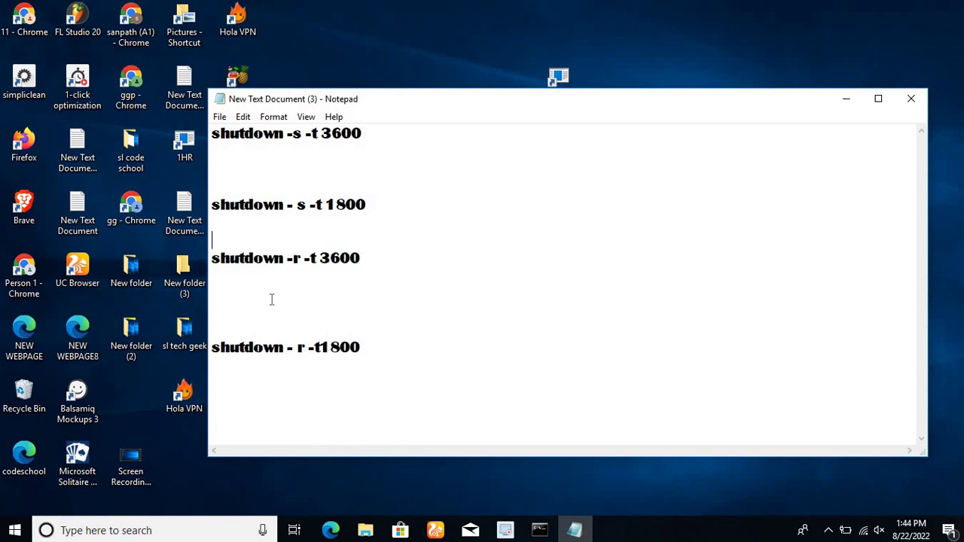
left_click(380, 325)
left_click(300, 346)
key("BackSpace")
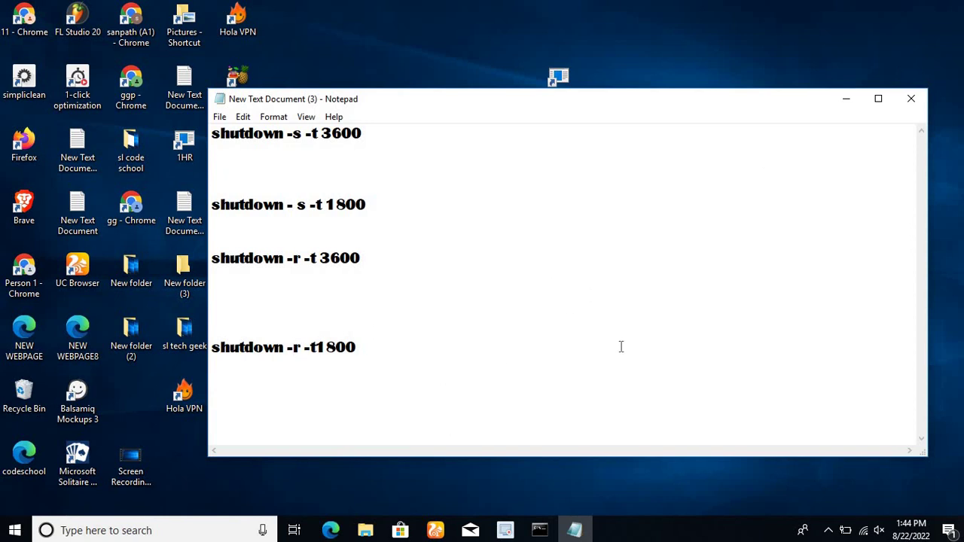
Close New Text Document (3) with its changes saved, and refresh the desktop.
left_click(919, 102)
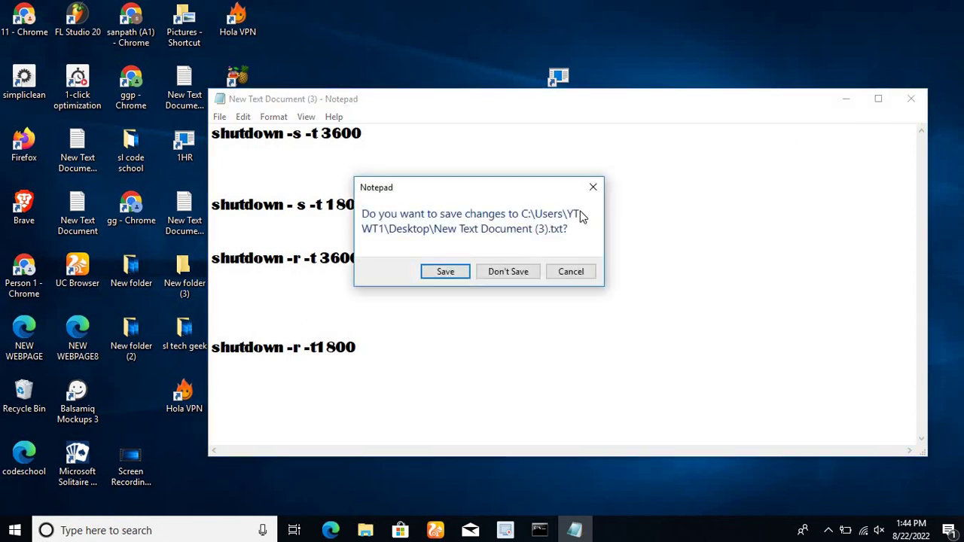
left_click(447, 272)
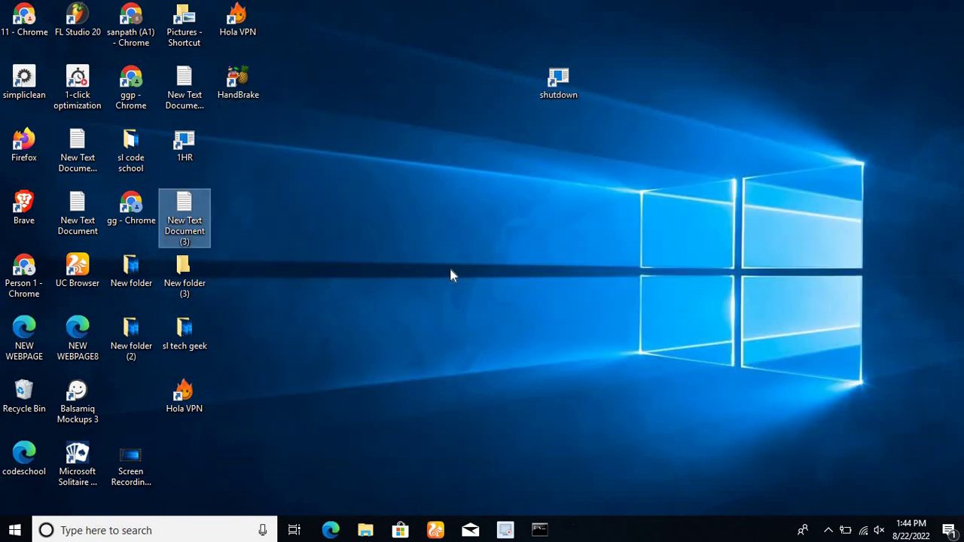
left_click(553, 251)
right_click(562, 259)
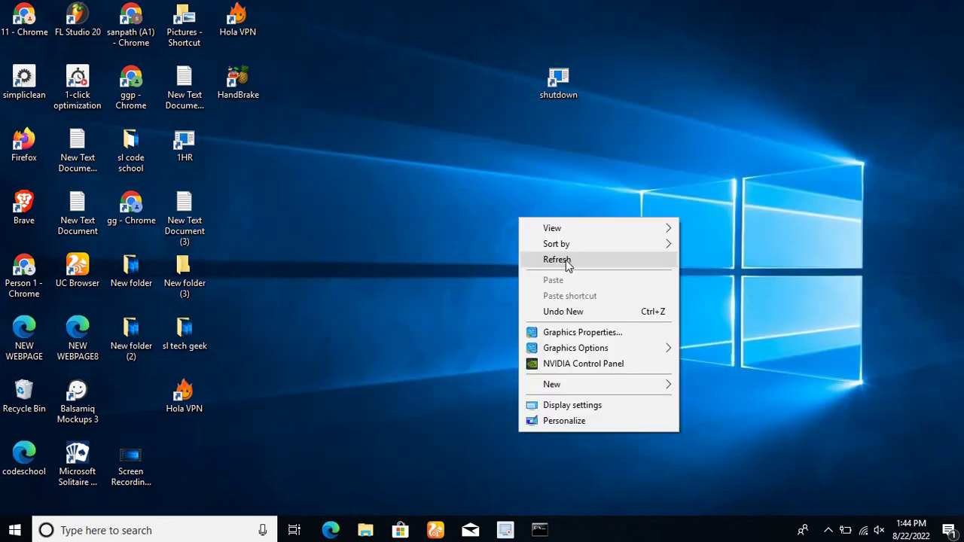
left_click(566, 259)
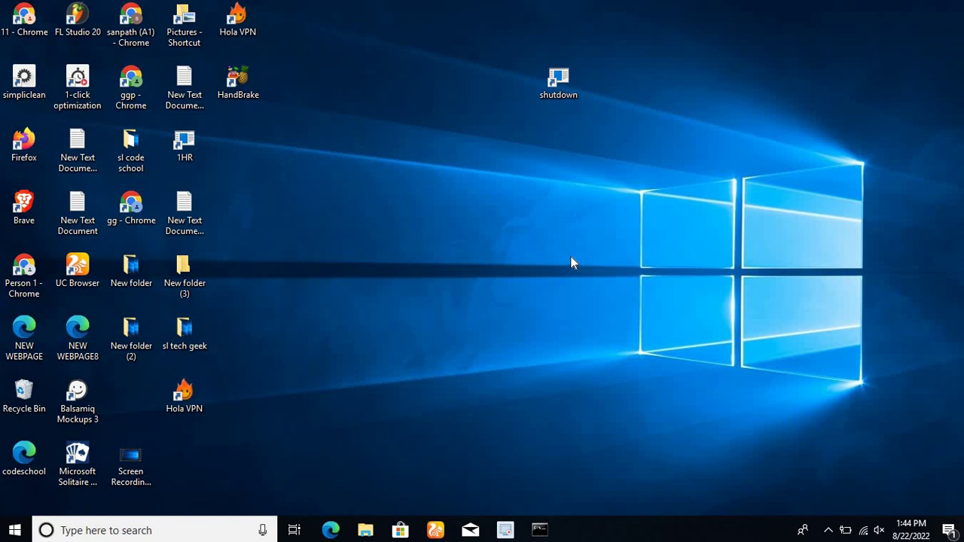